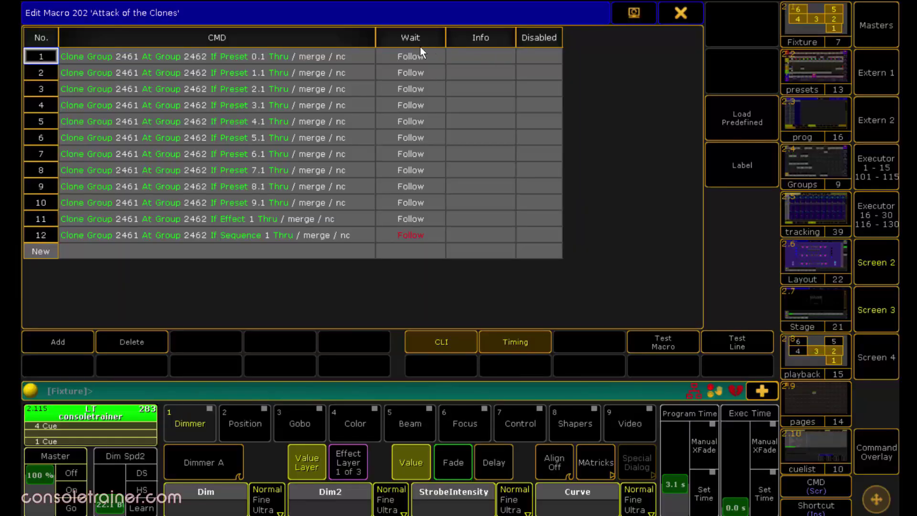
Review the If Effect and If Sequence clone lines in macro 202.
left_click(350, 224)
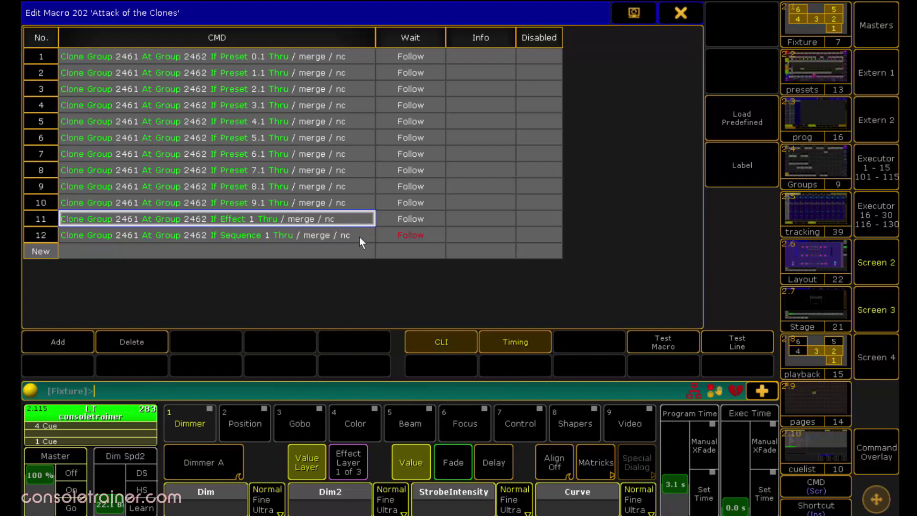
left_click(359, 237)
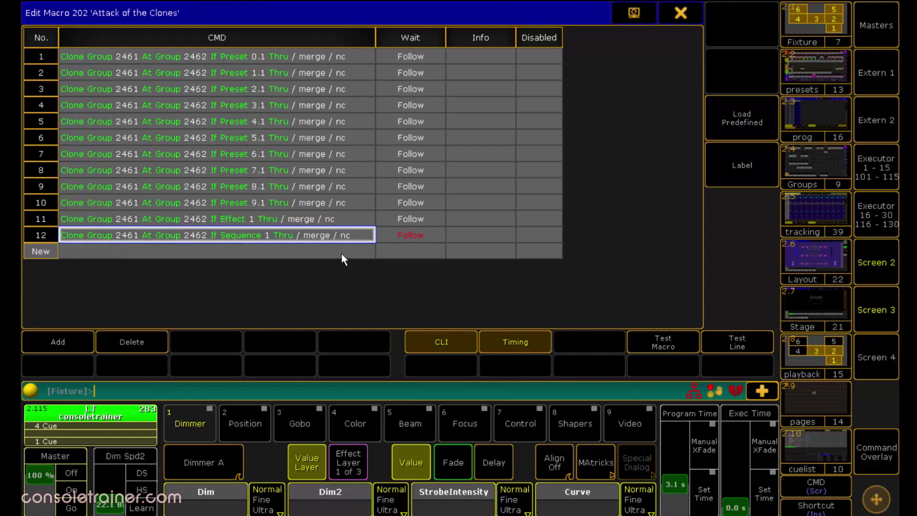
left_click(342, 253)
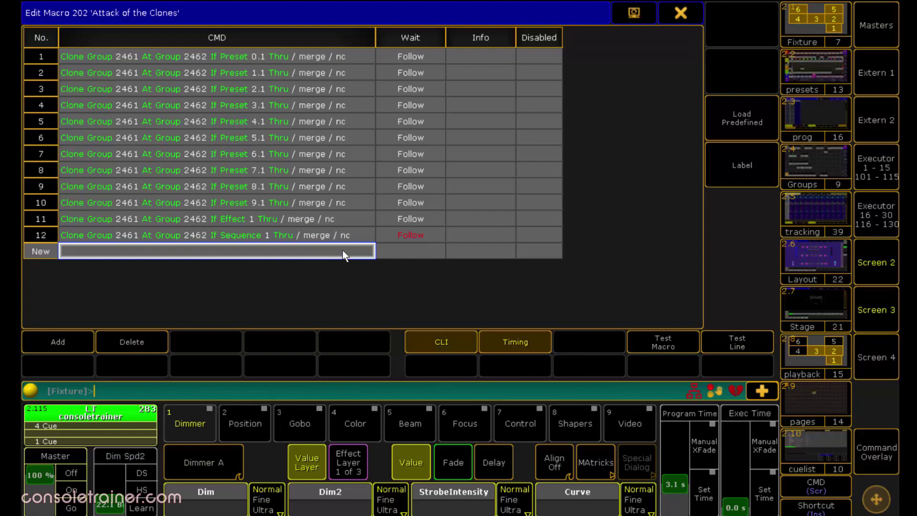
Delete macro lines 1–11 from macro 202.
left_click(45, 55)
left_click_drag(42, 153, 42, 217)
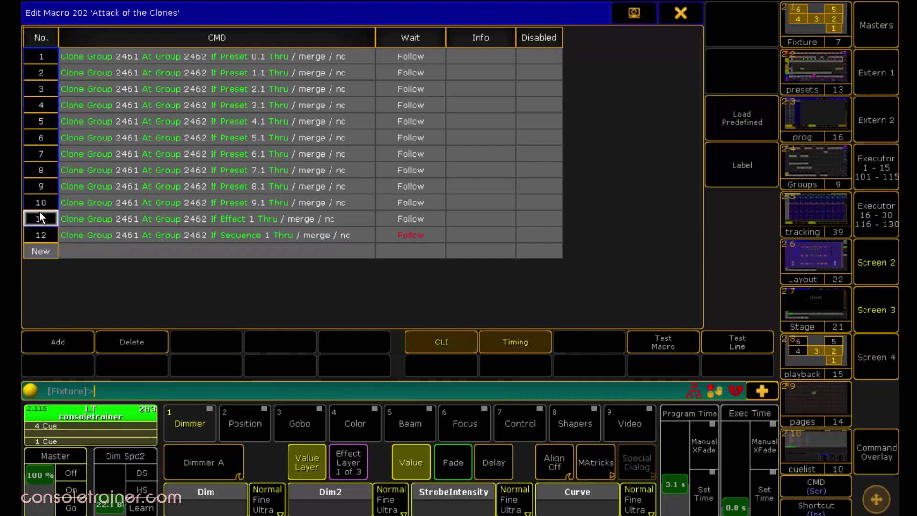
left_click(132, 341)
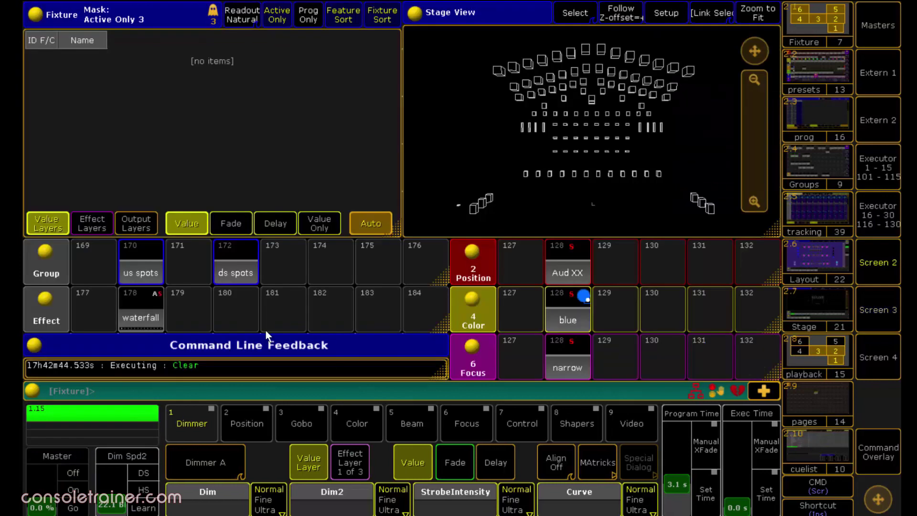
Put us spots group 170 at full with Aud XX position, blue and waterfall effect 178.
left_click(146, 260)
left_click(878, 452)
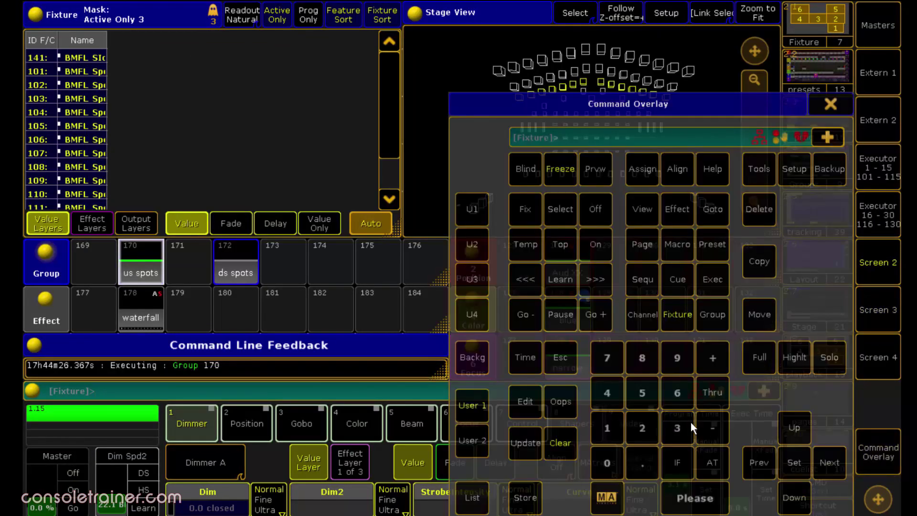
double_click(713, 462)
left_click(830, 103)
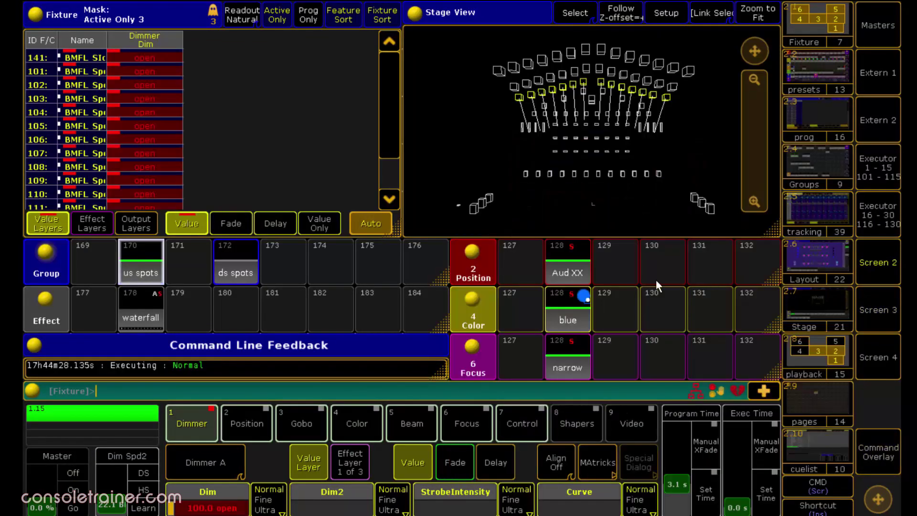
left_click(555, 270)
left_click(570, 305)
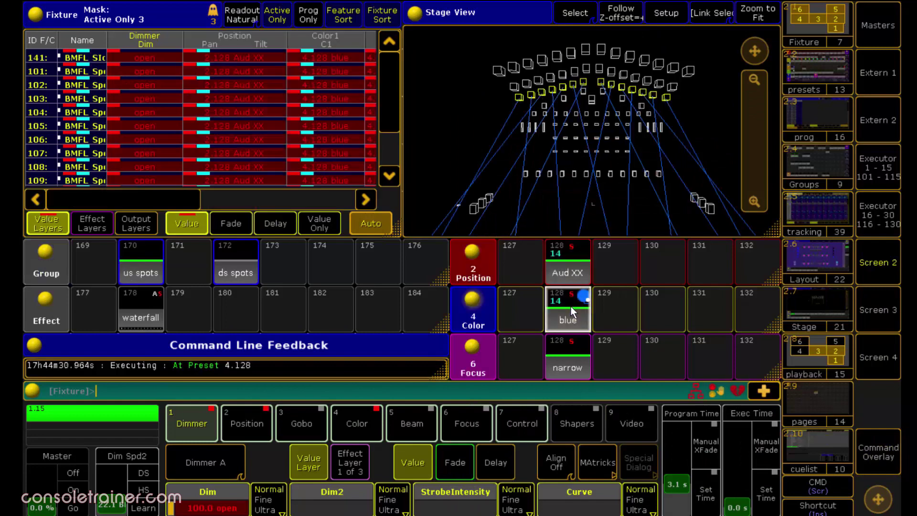
left_click(138, 303)
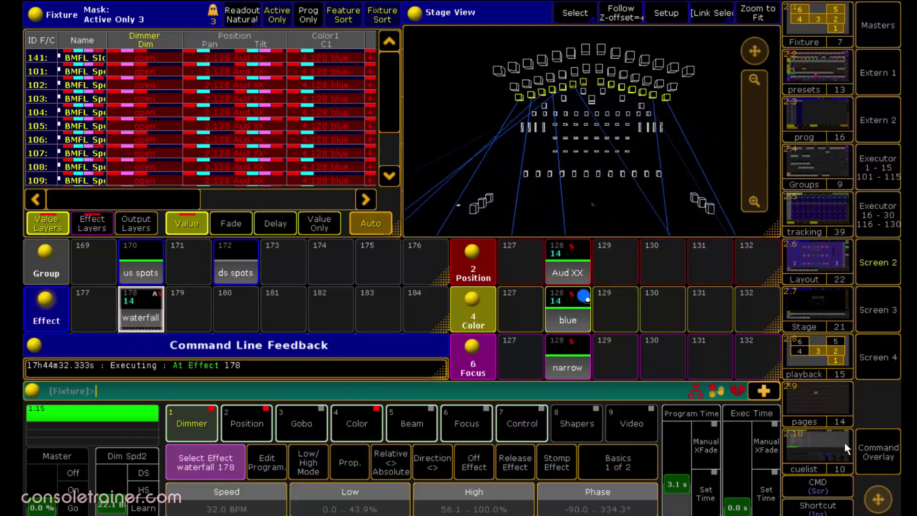
Store the look as a cue on executor 1.15 and clear the programmer.
left_click(879, 452)
left_click(527, 498)
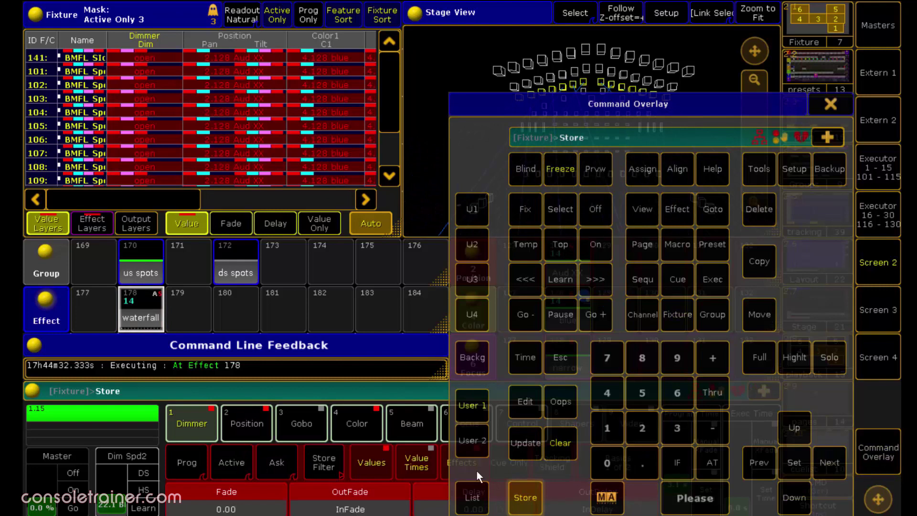
left_click(102, 411)
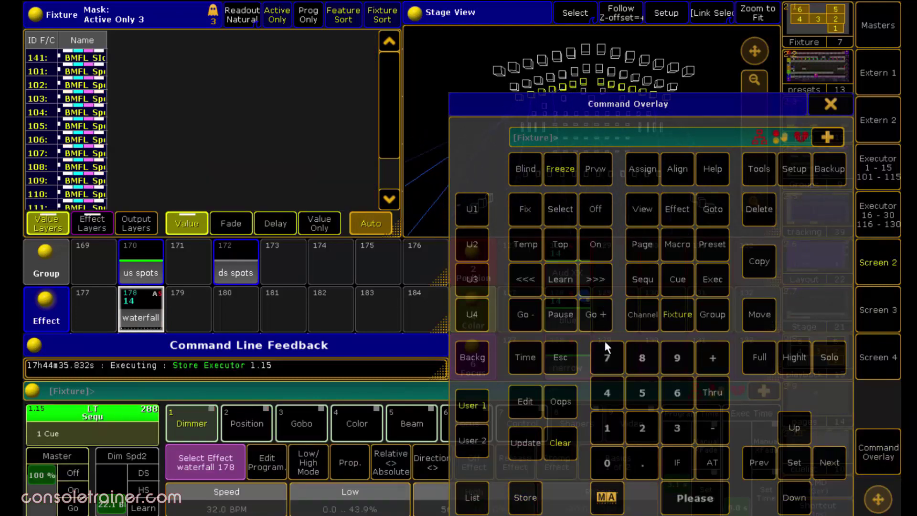
left_click(560, 441)
left_click(831, 105)
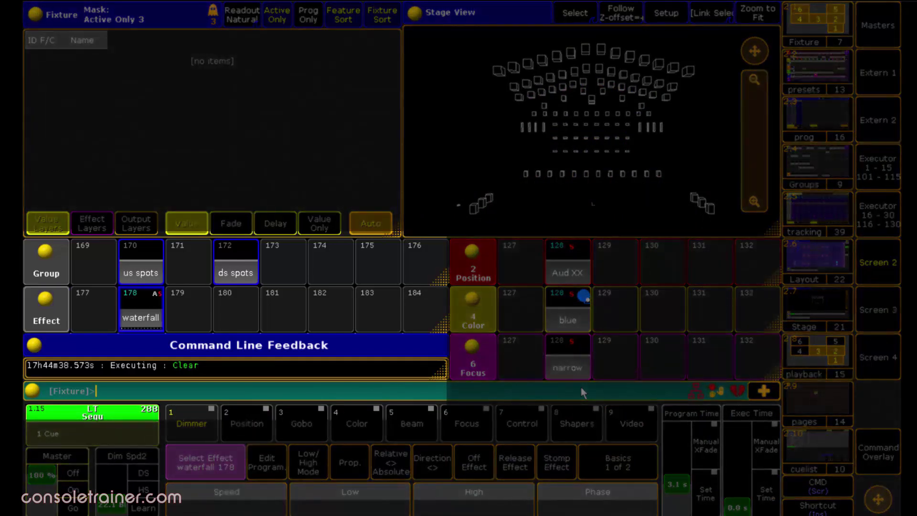
Run Clone Group 170 At 172 If Sequence 288 and choose Merge.
type("one group 170 at 172 i")
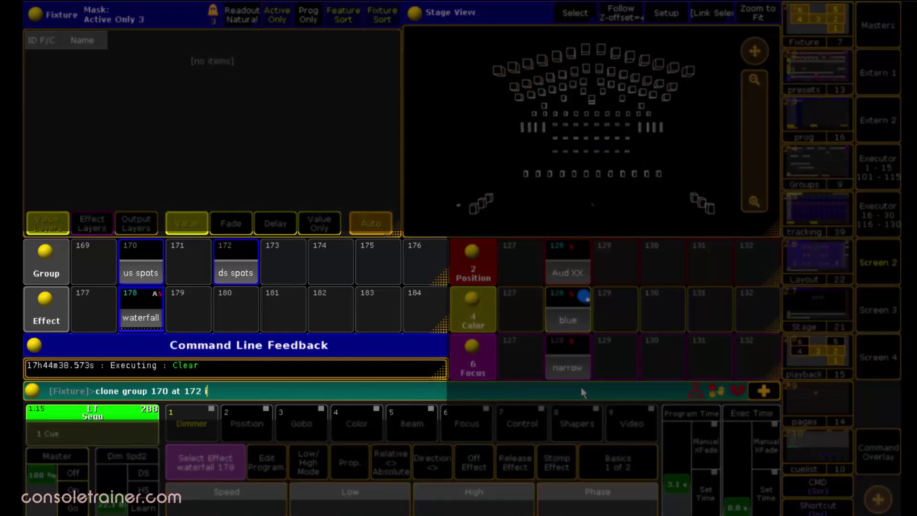
type("f sequence 288")
key("Return")
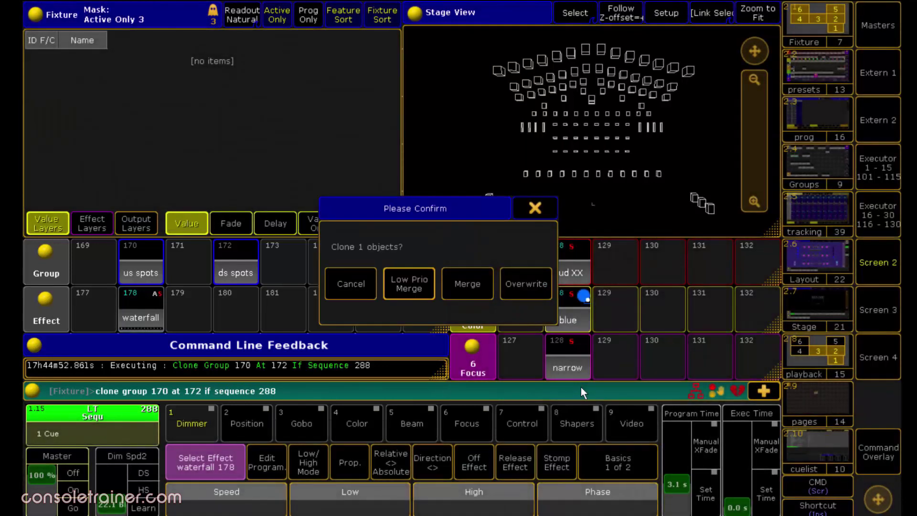
left_click(467, 285)
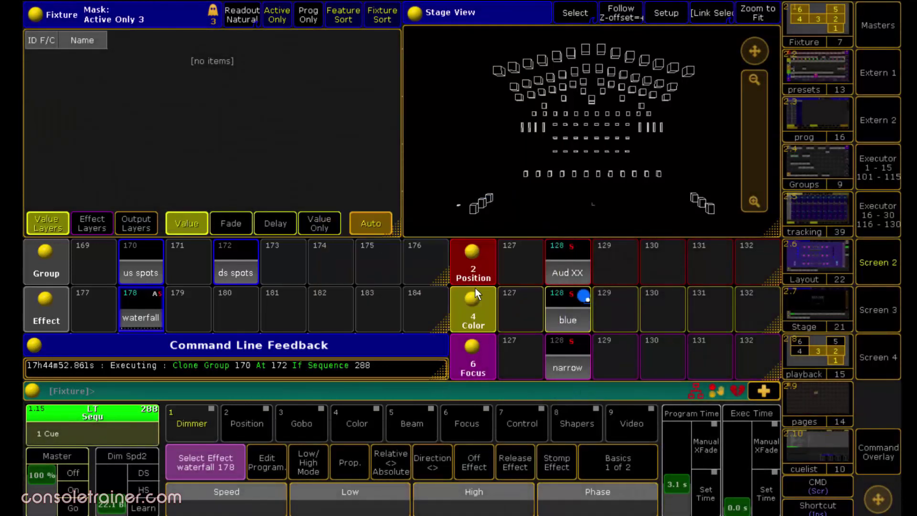
Select ds spots group 172 and play cue 1 to check the cloned data.
left_click(247, 262)
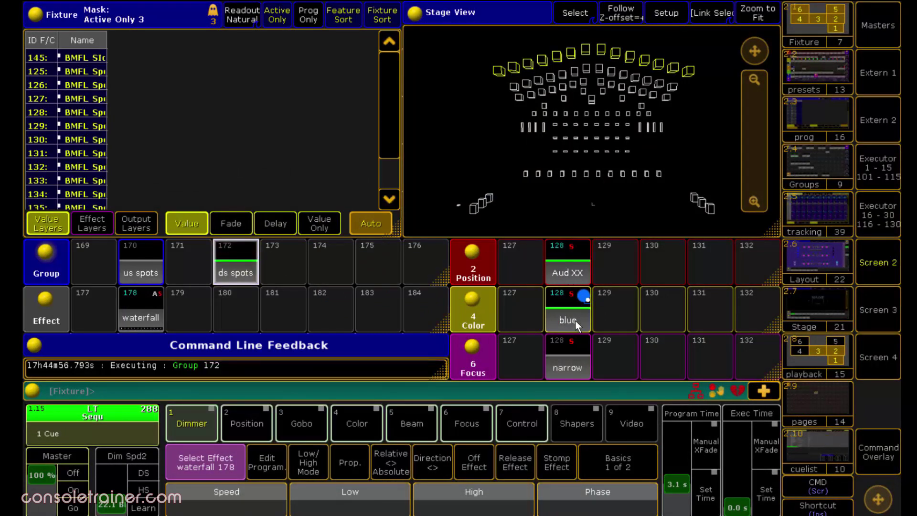
left_click(71, 510)
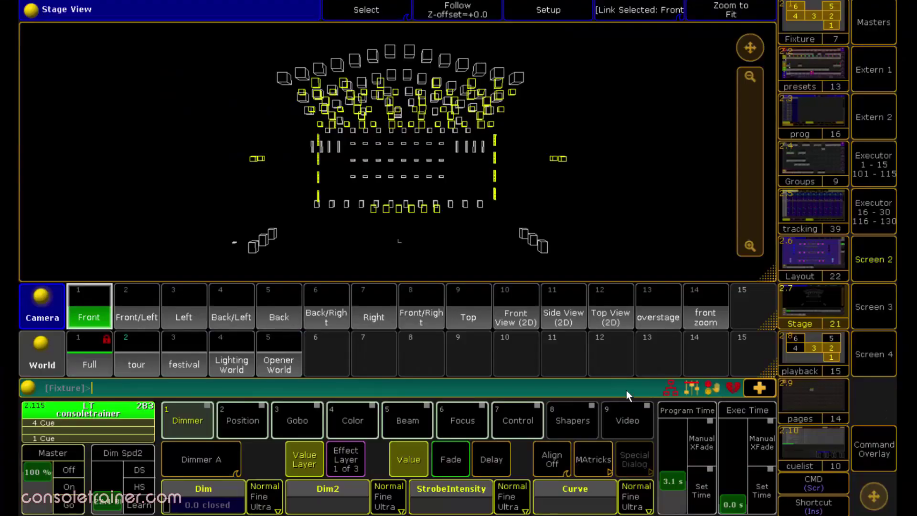
Switch the stage view back and forth between the tour and festival worlds.
left_click(148, 343)
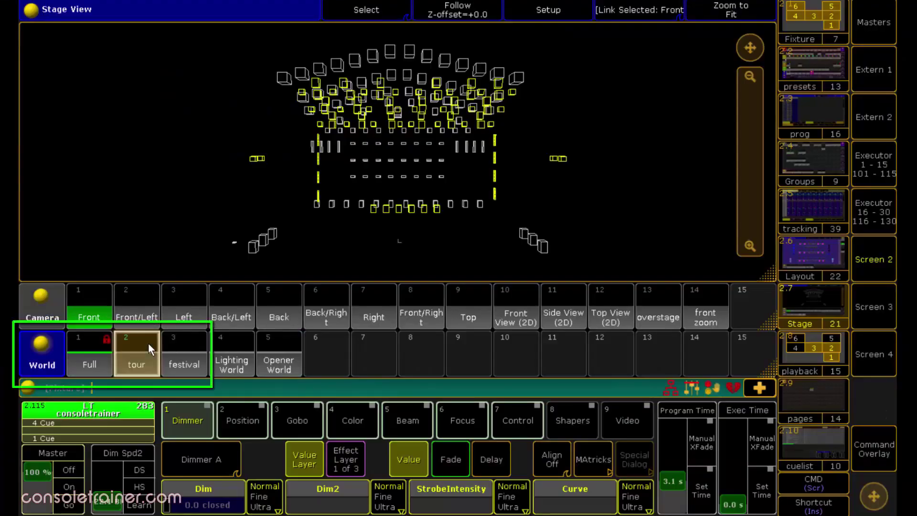
left_click(188, 345)
left_click(153, 346)
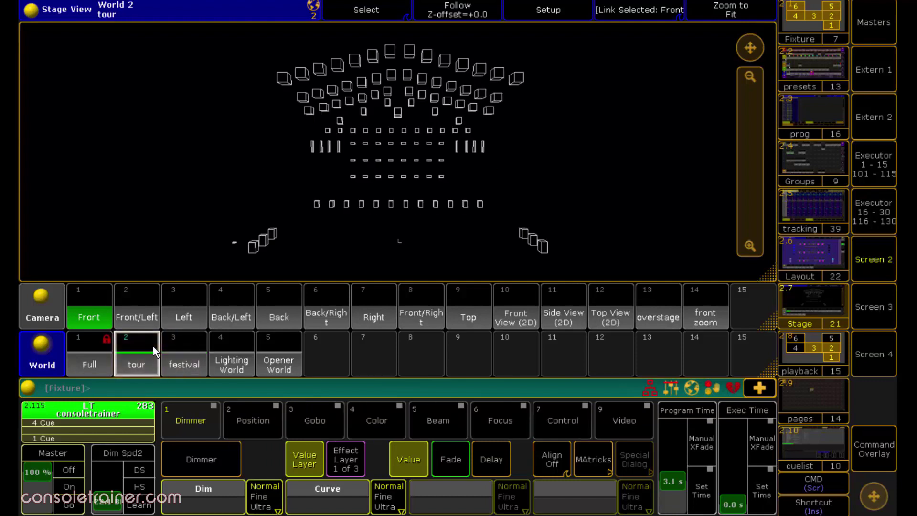
left_click(182, 347)
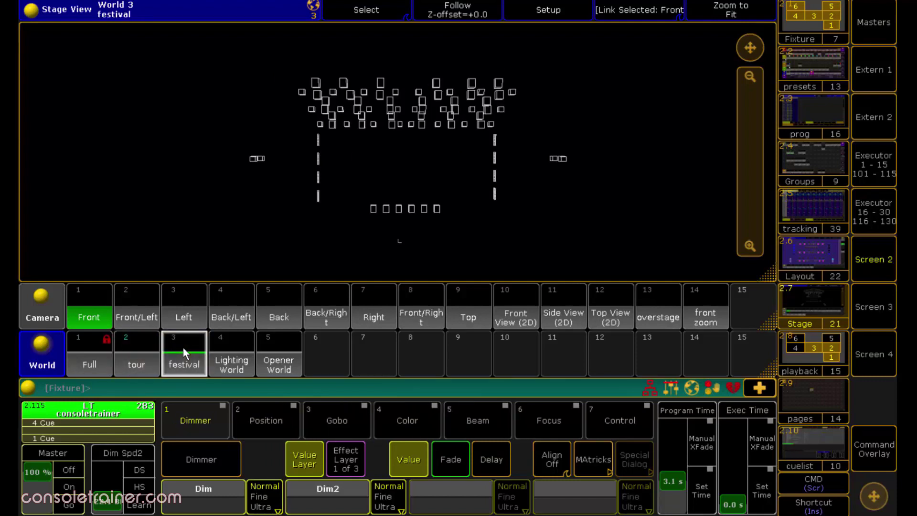
View the stage from Front/Left, then Top View (2D), and switch to the tour world.
left_click(147, 315)
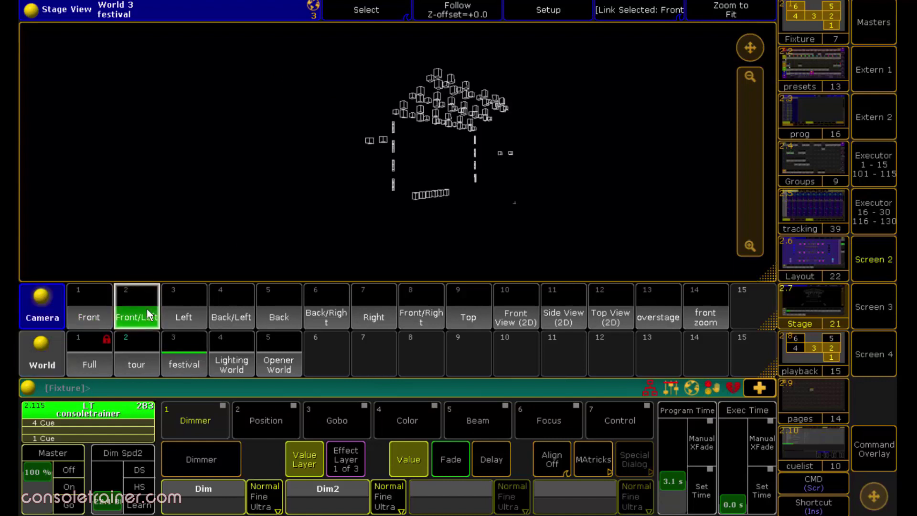
left_click(604, 317)
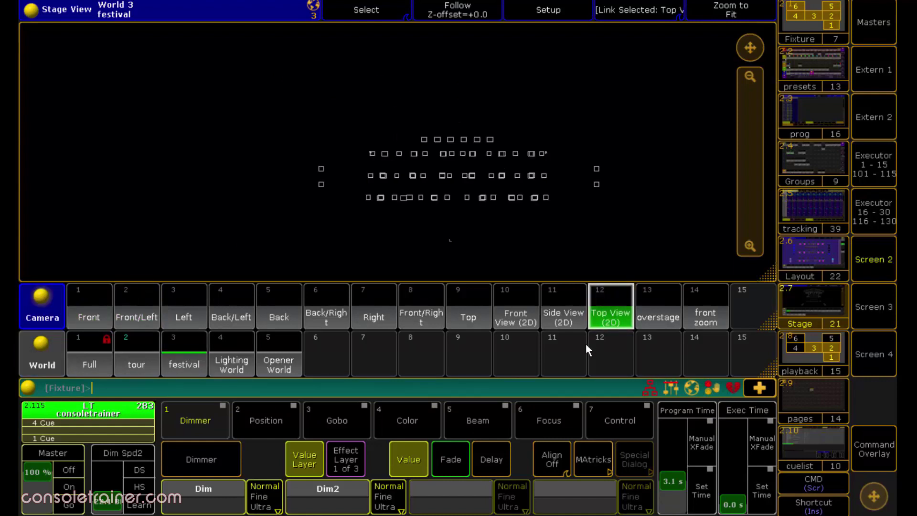
left_click(143, 372)
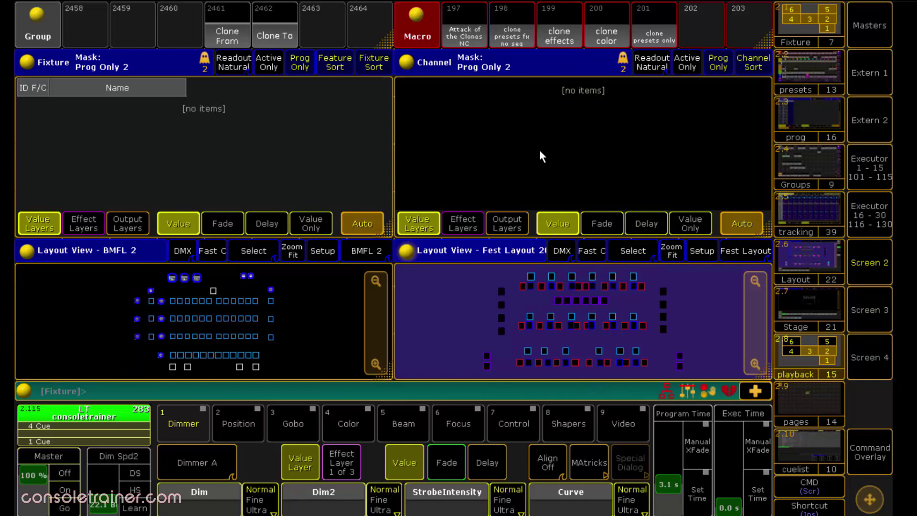
key("s")
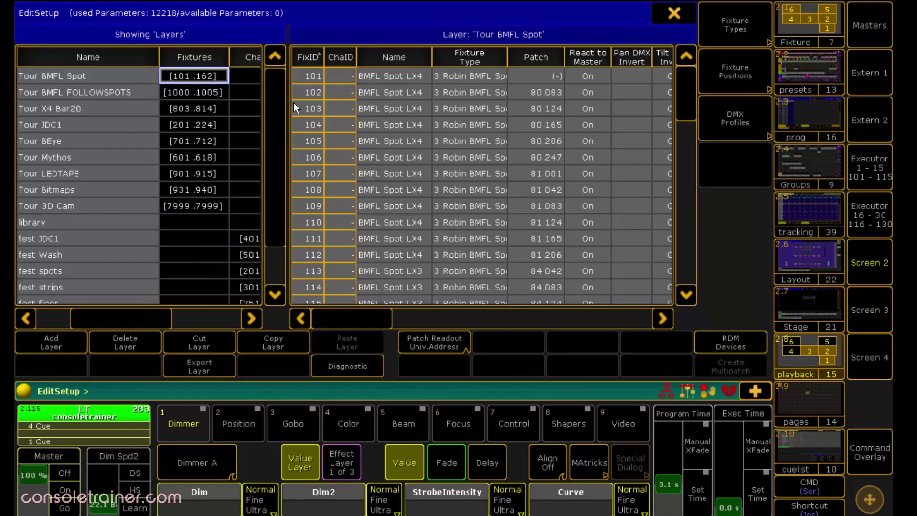
left_click(200, 110)
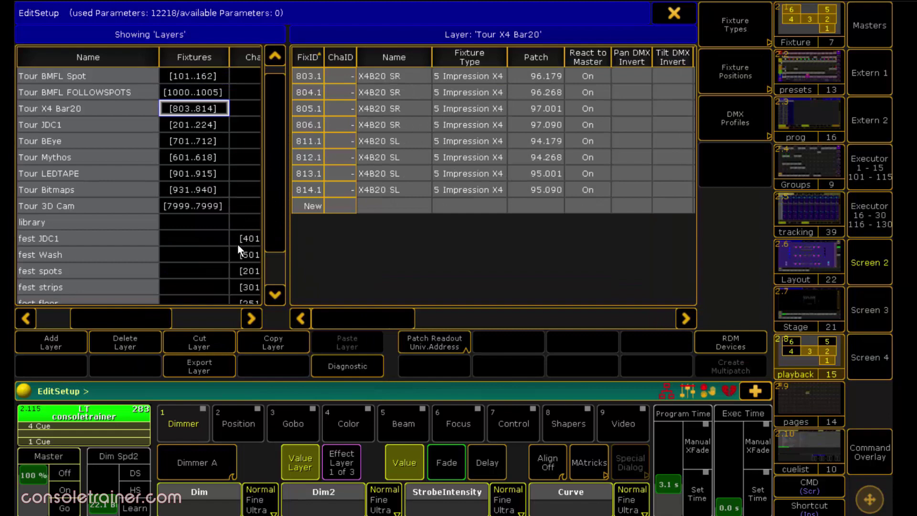
left_click(150, 239)
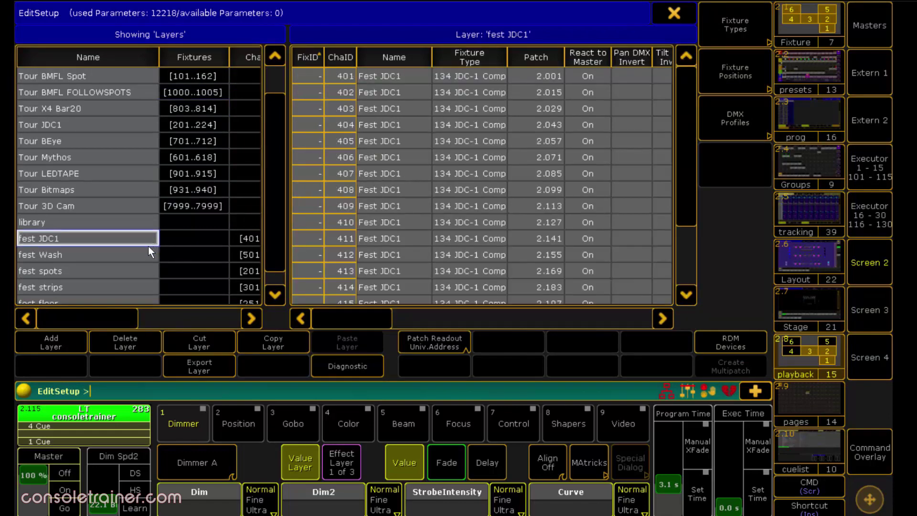
left_click(147, 250)
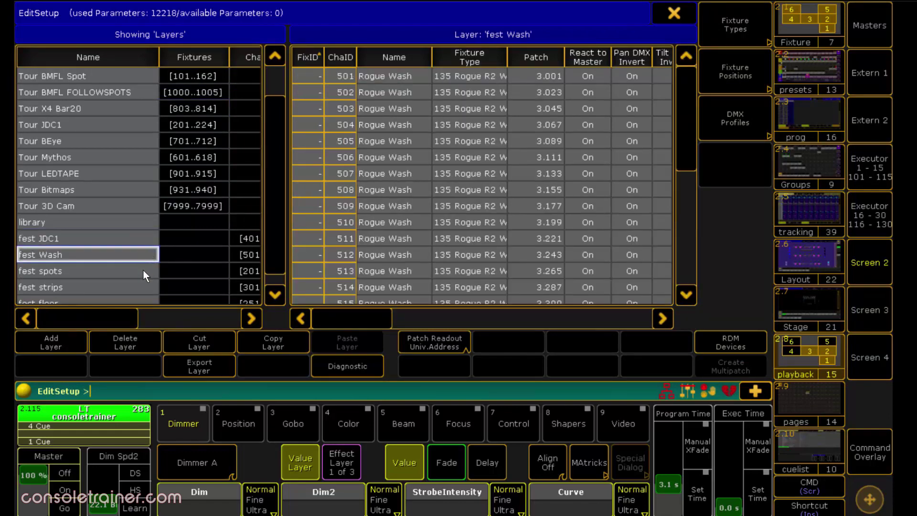
left_click(143, 271)
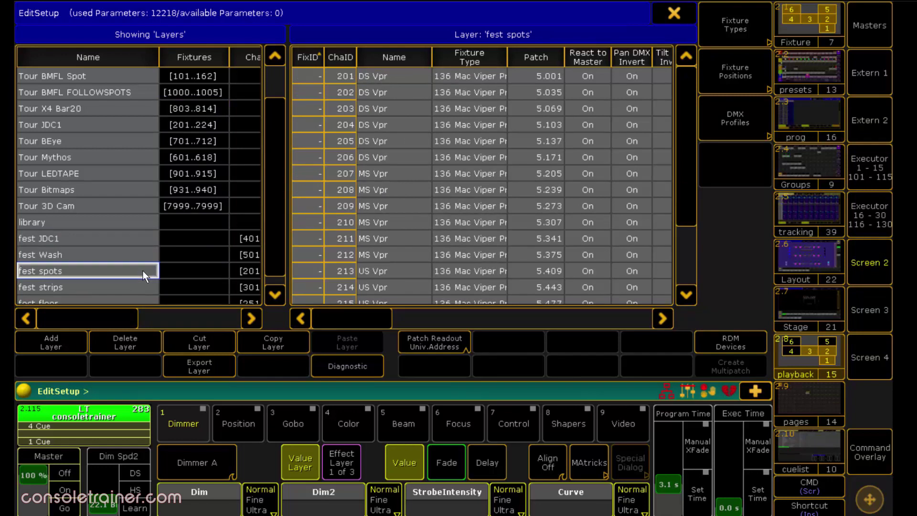
left_click(130, 125)
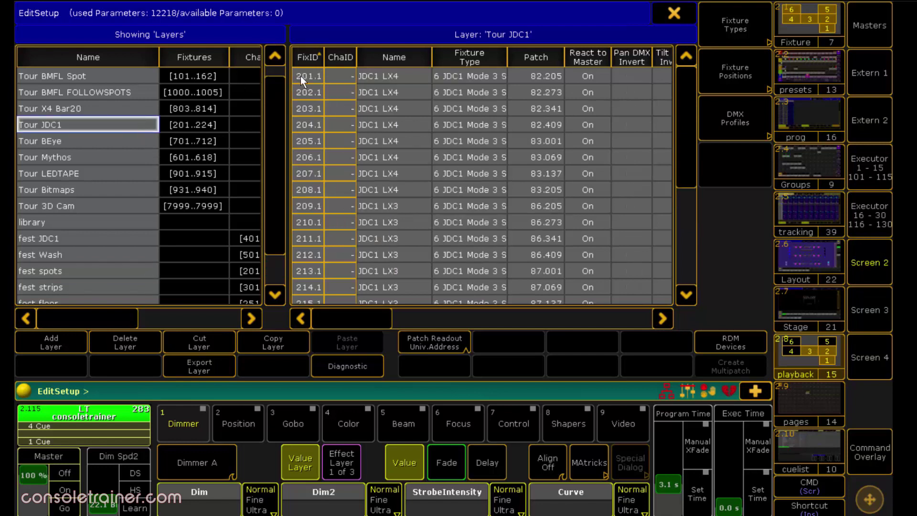
left_click(145, 270)
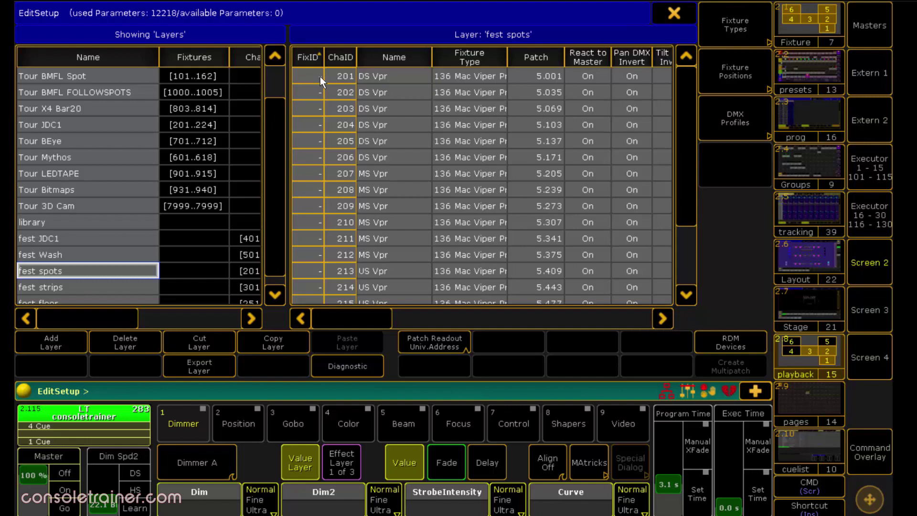
key("Escape")
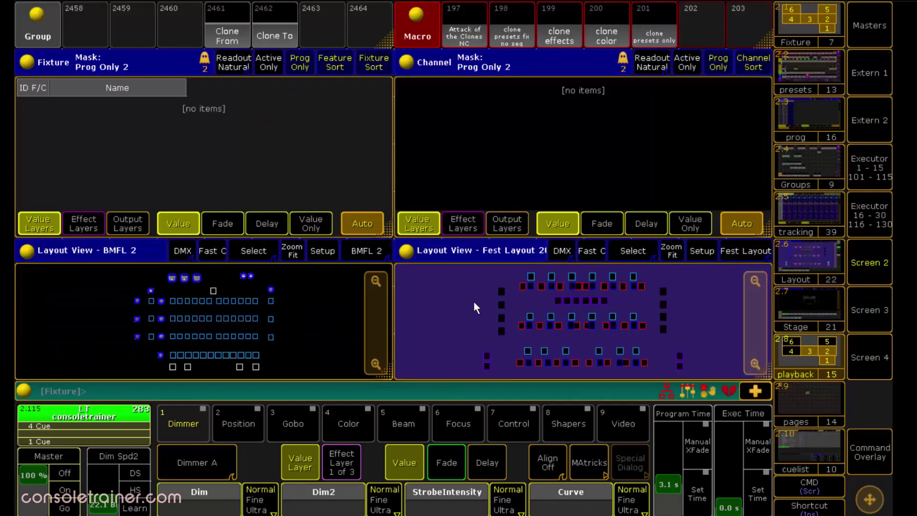
Set tour BMFL spots 104–109 as clone source and festival US Vipers 213–218 as destination.
left_click(239, 19)
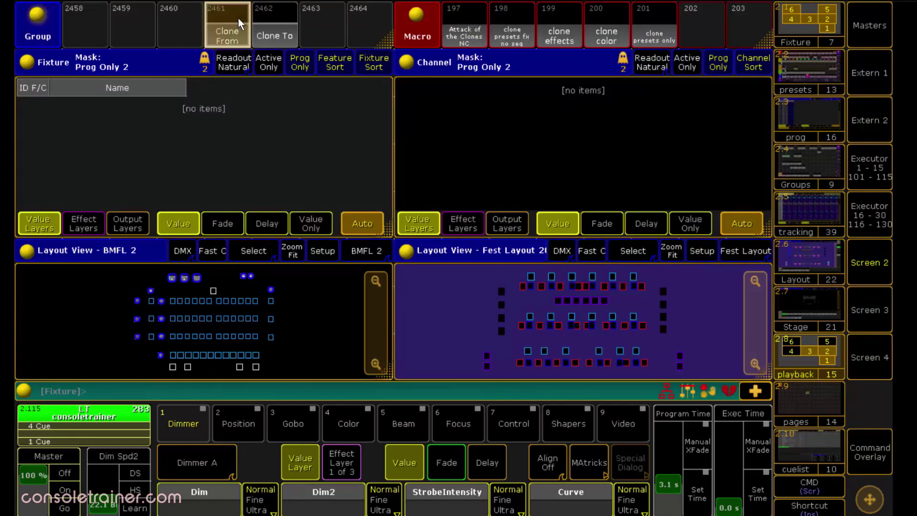
left_click(278, 16)
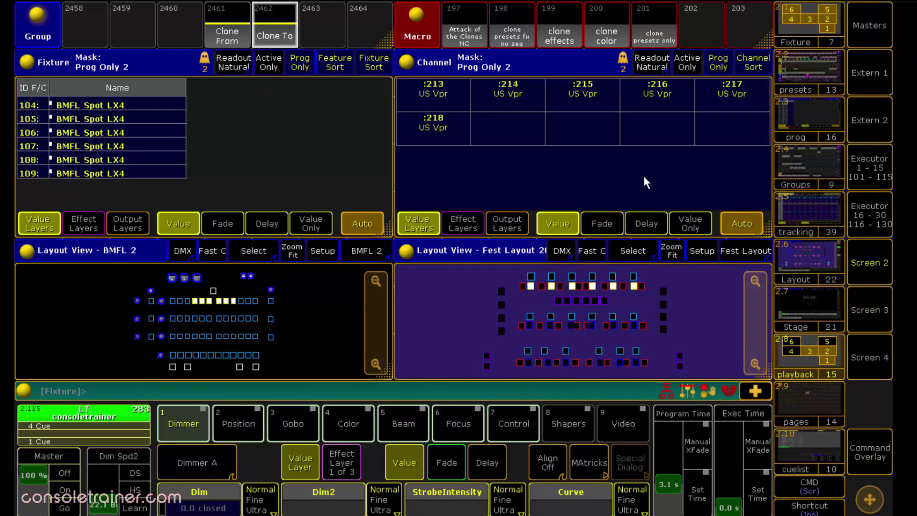
left_click(875, 454)
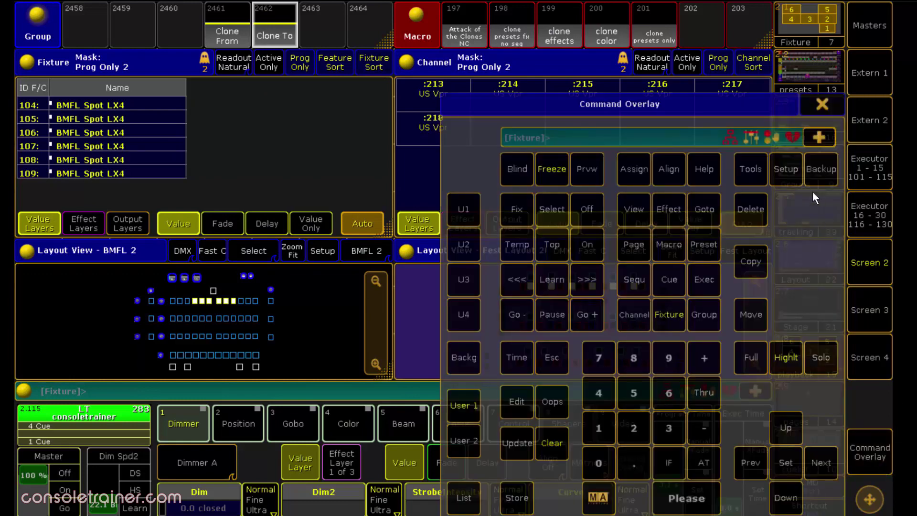
In Patch & Fixture Schedule, give the fest JDC1 layer fixture IDs starting at 9401.
left_click(798, 173)
left_click(167, 71)
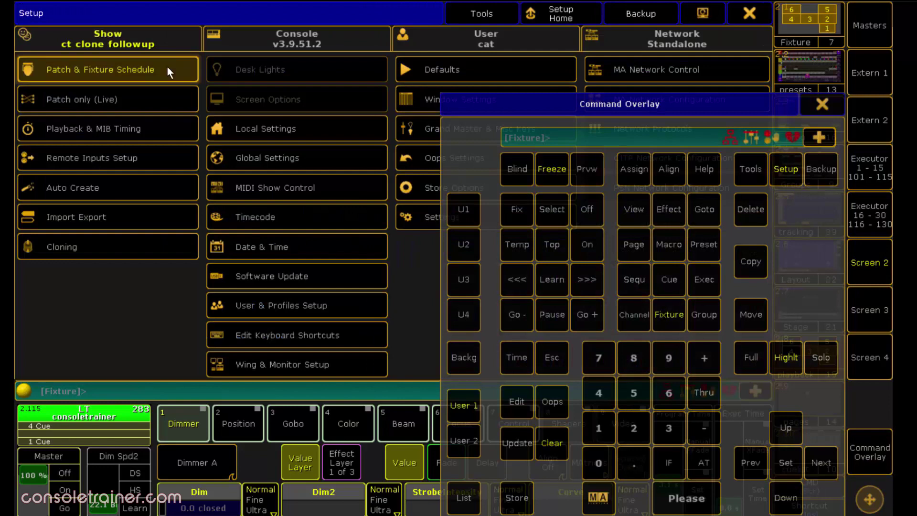
left_click(820, 104)
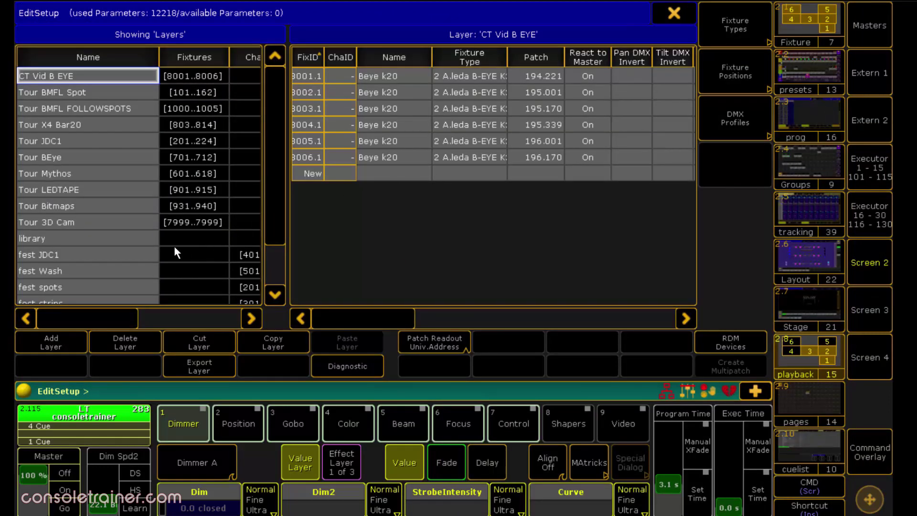
left_click(152, 254)
left_click(317, 72)
left_click(309, 74)
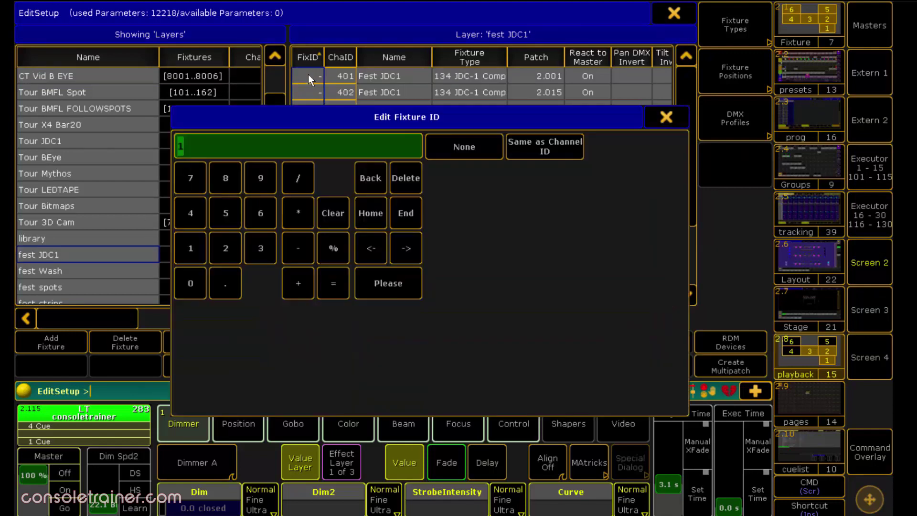
type("9401")
key("Return")
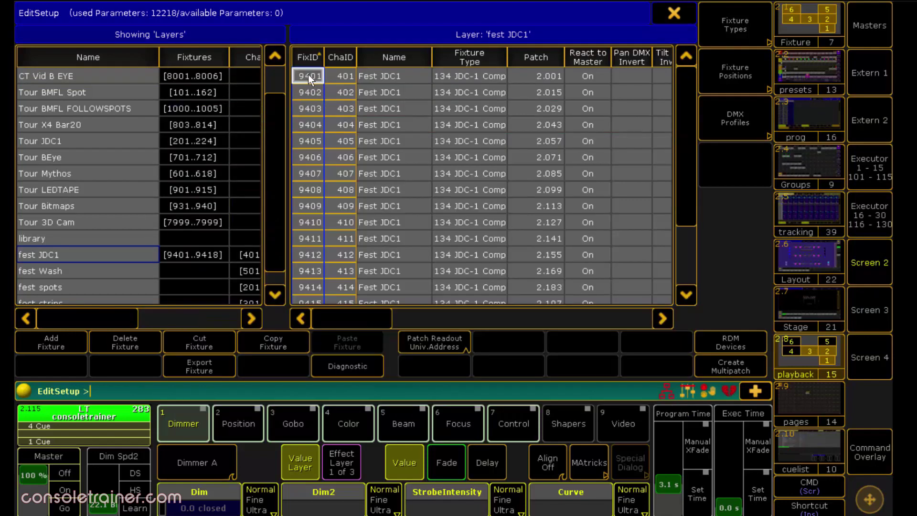
Give the fest Wash layer fixture IDs starting at 9501, then select the fest spots layer.
left_click(111, 270)
left_click(301, 75)
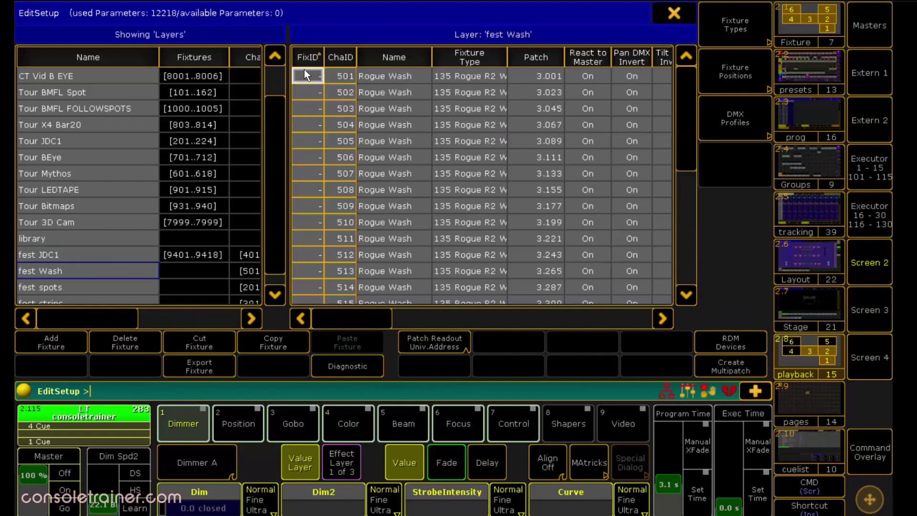
left_click(302, 74)
type("9501")
key("Return")
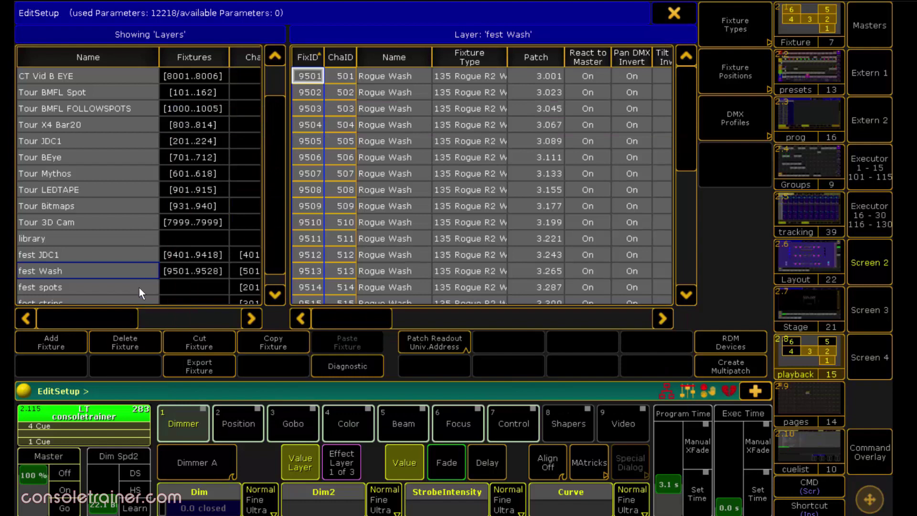
left_click(139, 287)
left_click(314, 72)
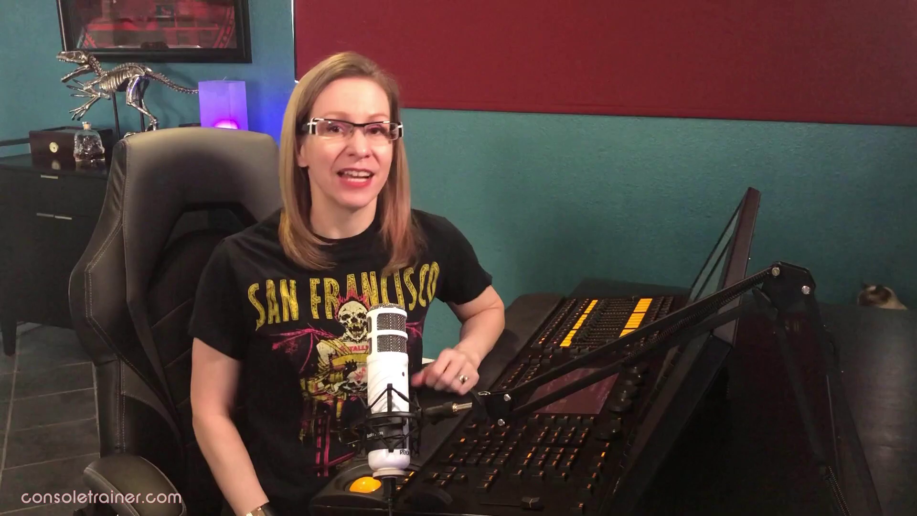